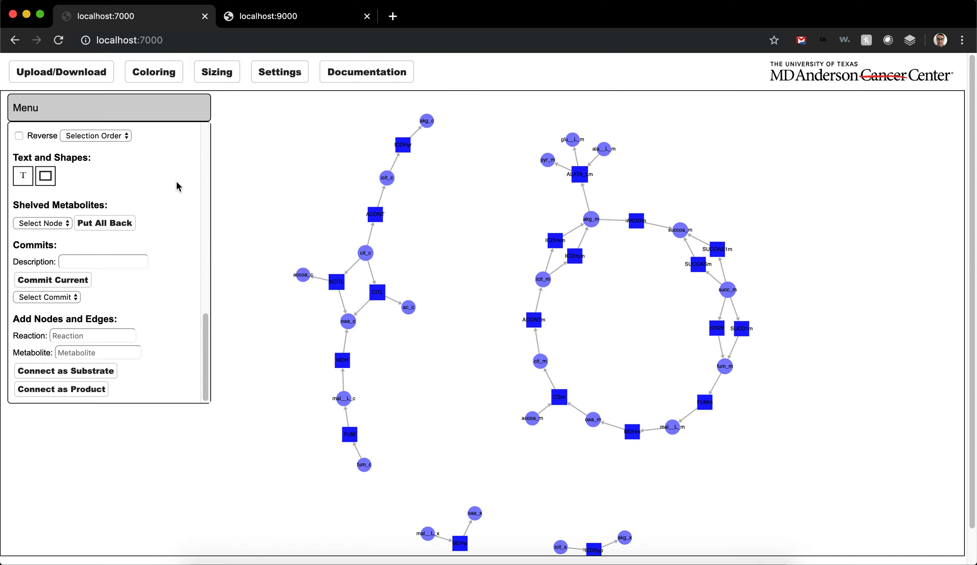
Add the existing reaction VALTA from the model to the citric acid cycle graph
left_click(86, 337)
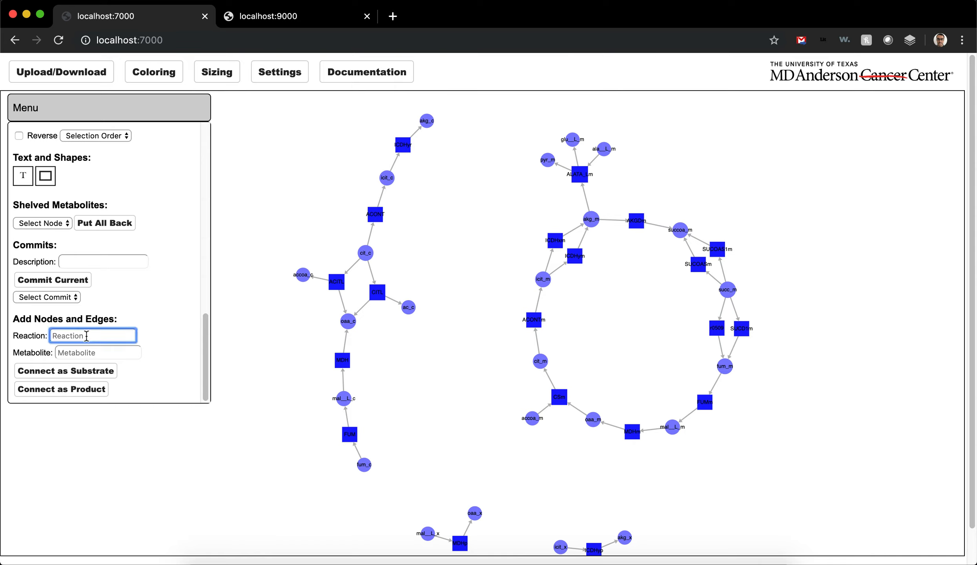
type("PY")
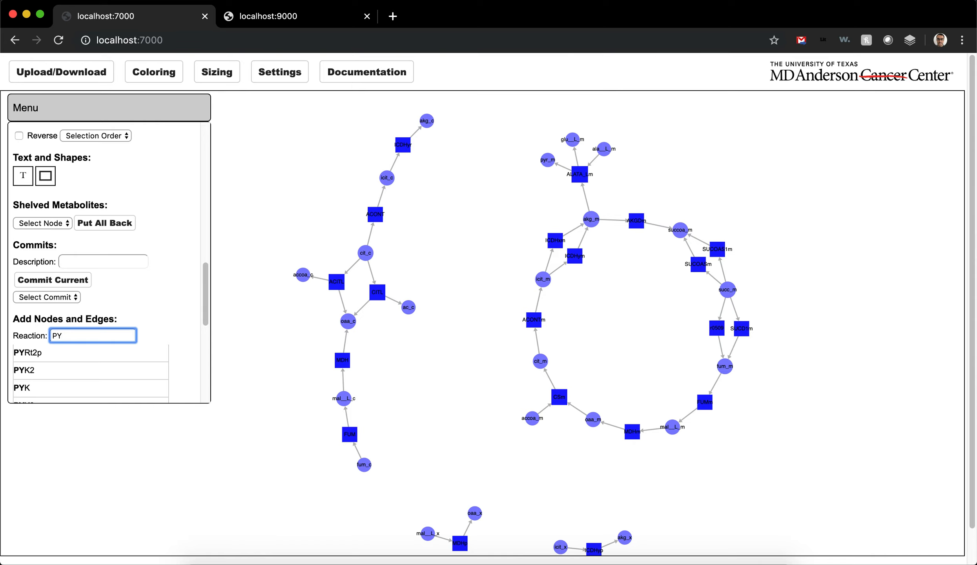
key("BackSpace")
key("BackSpace")
type("VALT")
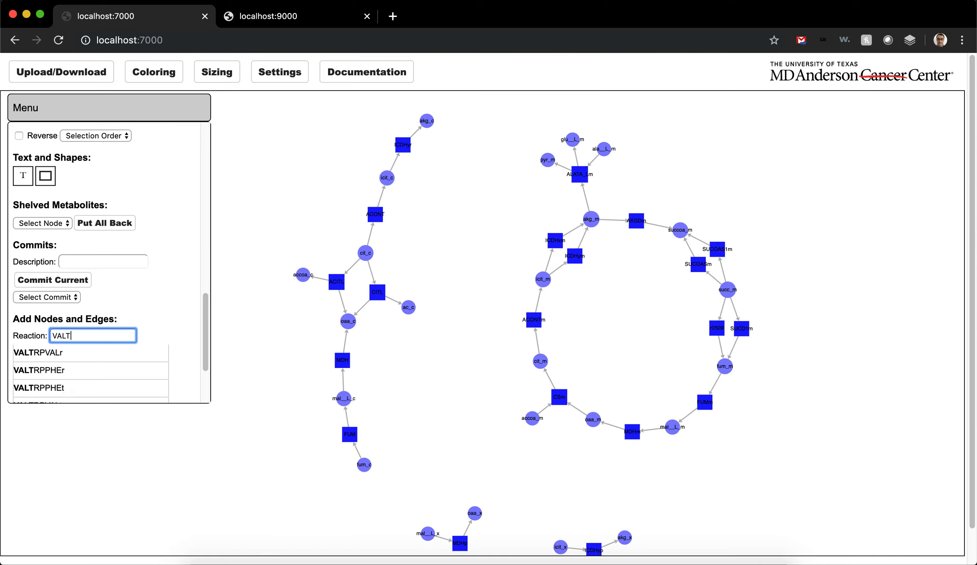
type("A")
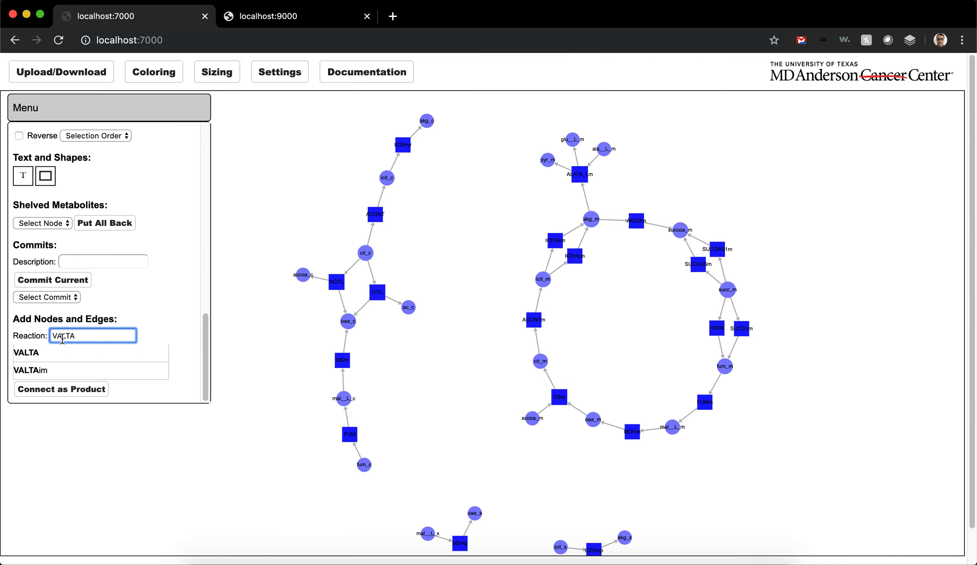
left_click(33, 358)
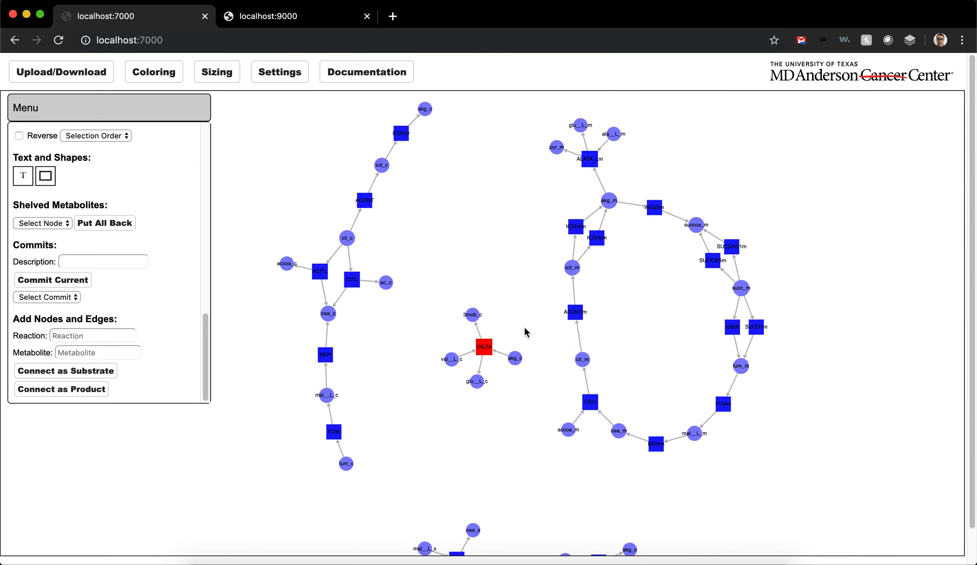
Join the shared metabolites across all nodes of the graph and move the VALTA reaction up to a clear spot
left_click(484, 353)
key("super+a")
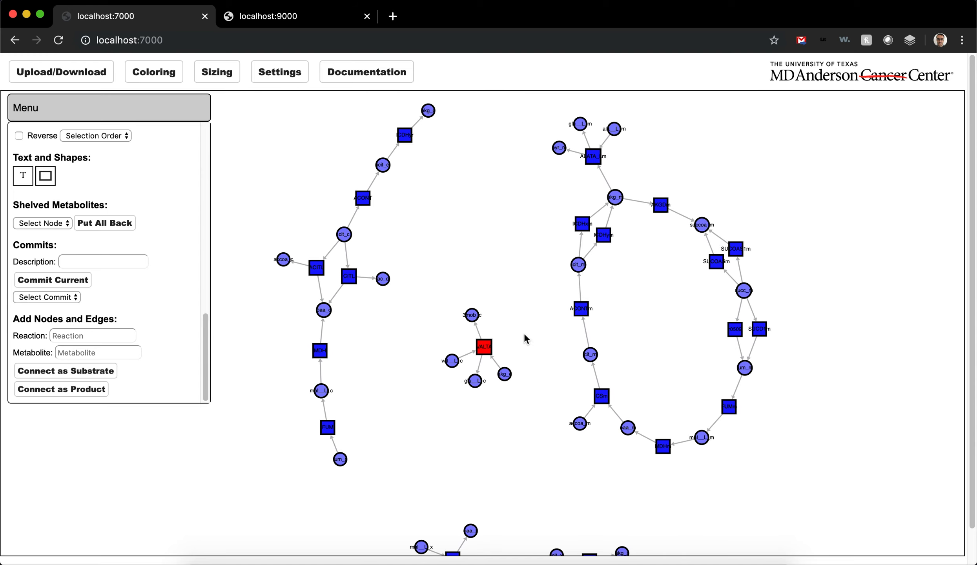
key("j")
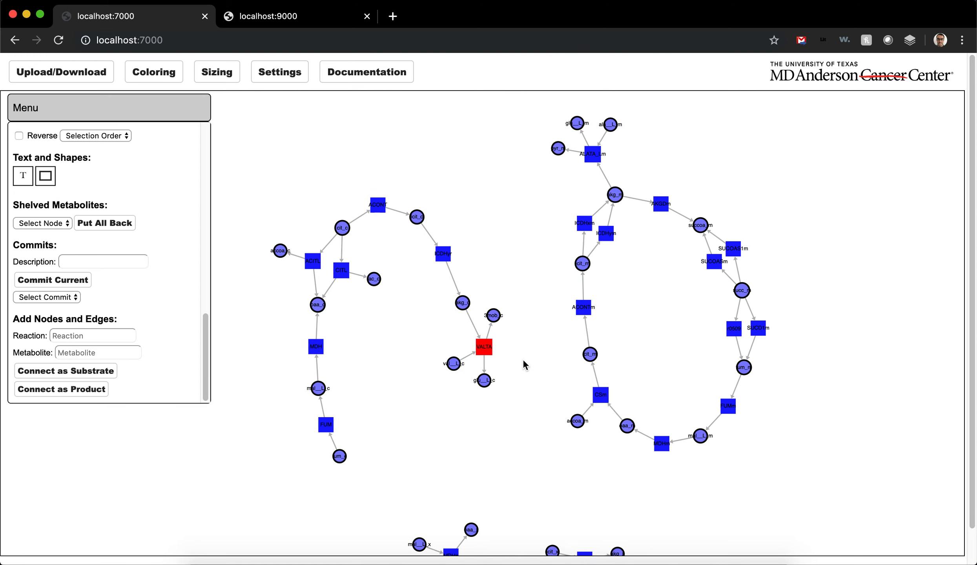
left_click(484, 350)
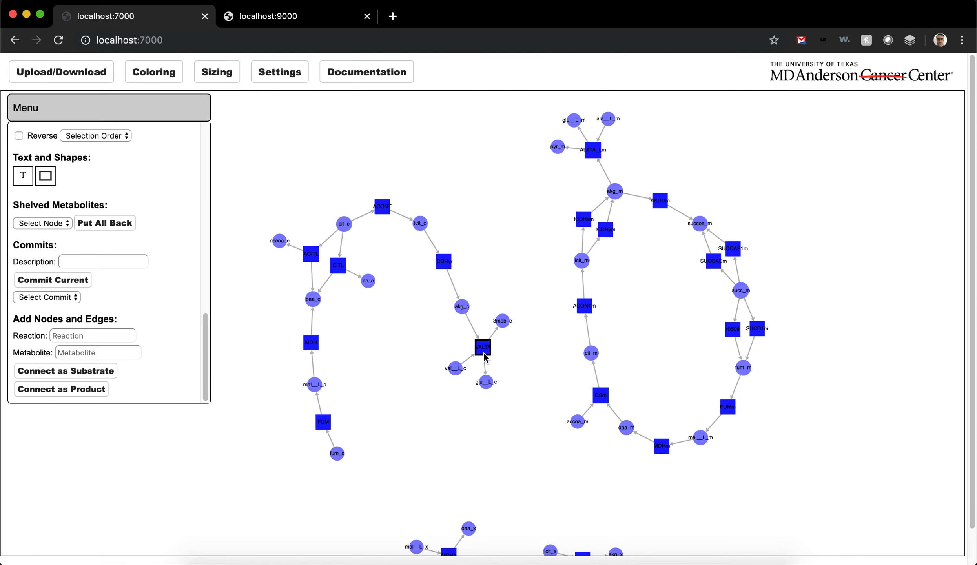
left_click_drag(484, 349, 510, 291)
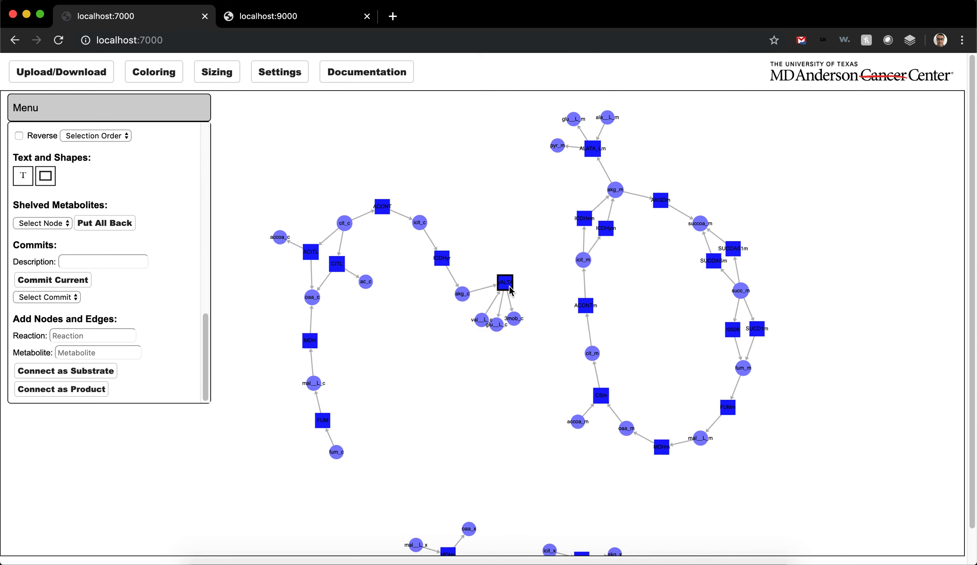
Add a custom reaction named NEW to the graph
left_click(118, 334)
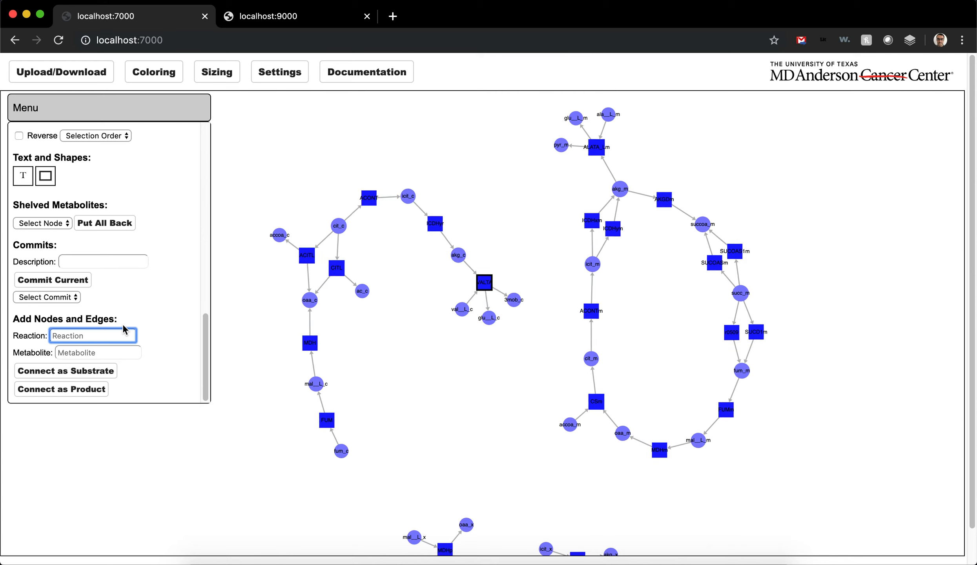
type("new")
key("BackSpace")
key("BackSpace")
key("BackSpace")
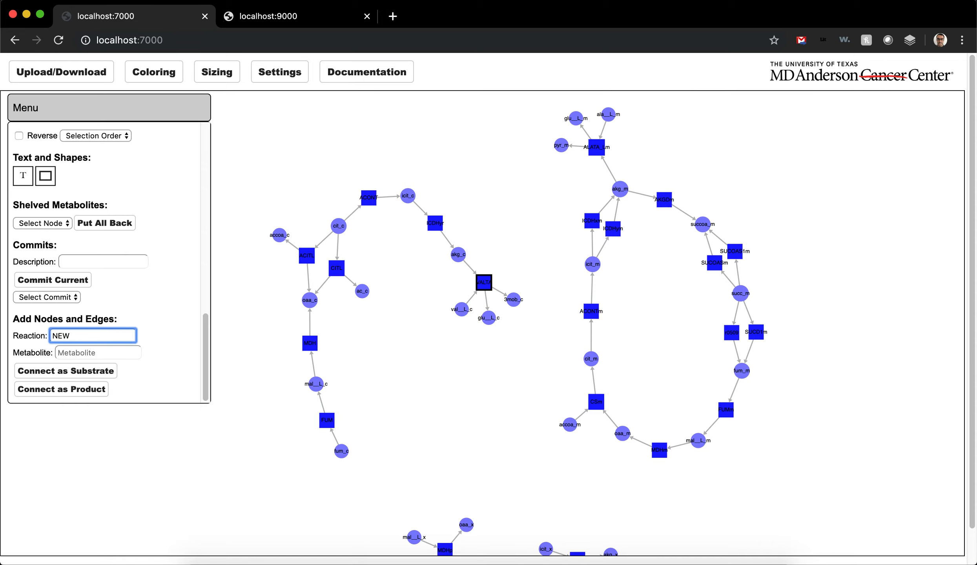
key("Return")
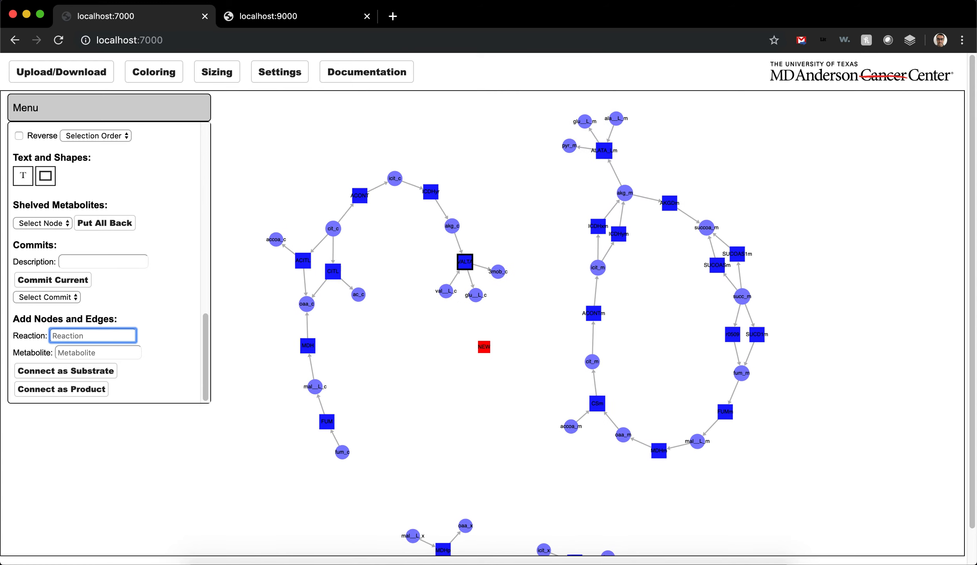
Connect the metabolites glu__L_c and 3mob_c as substrates of the NEW reaction
left_click(485, 348)
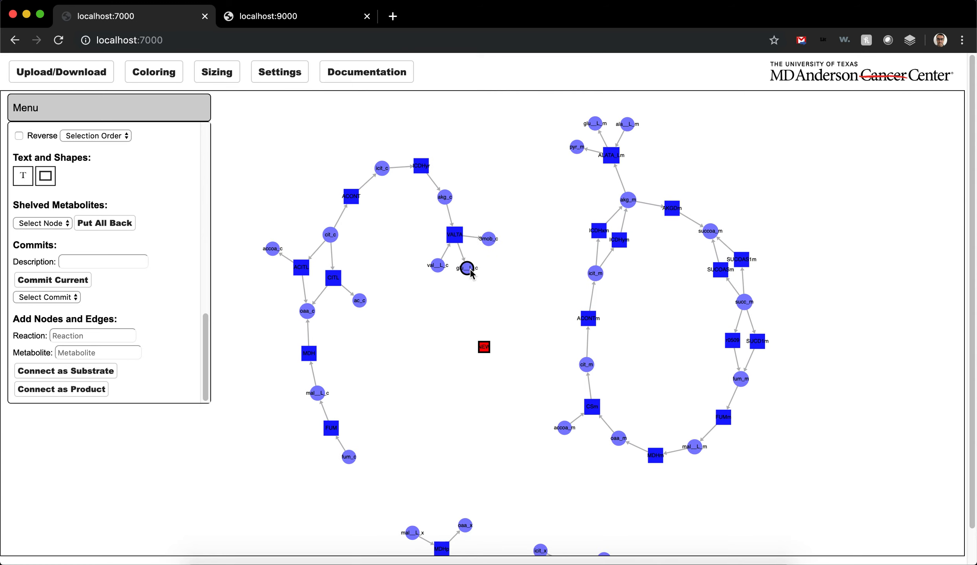
left_click(491, 239)
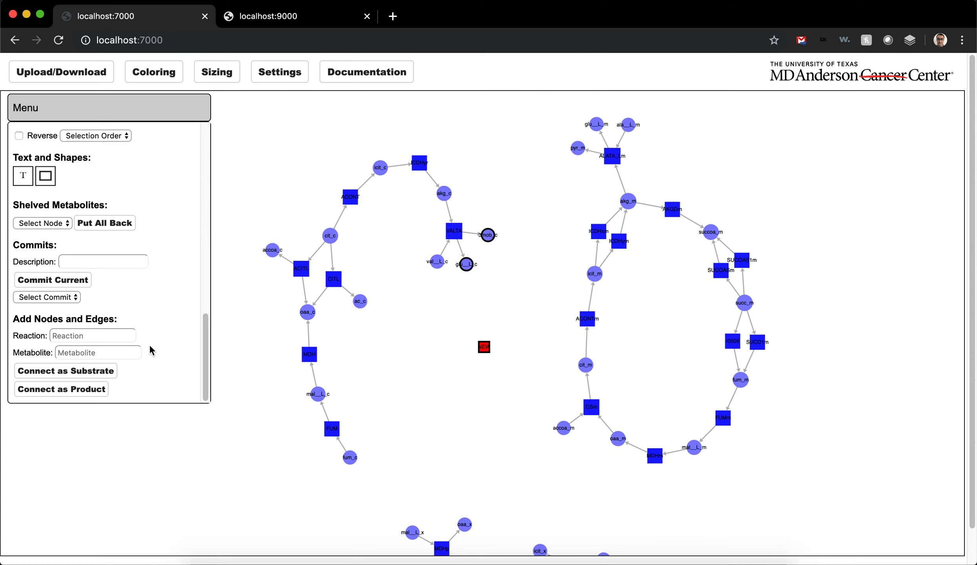
left_click(111, 376)
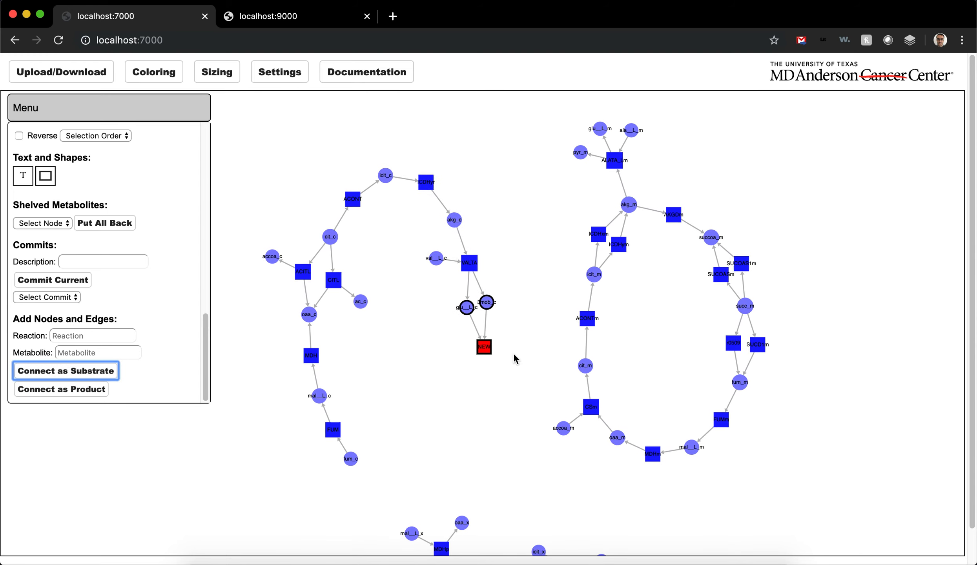
left_click(514, 371)
Connect the metabolite cit_m as the product of the NEW reaction
left_click(581, 368)
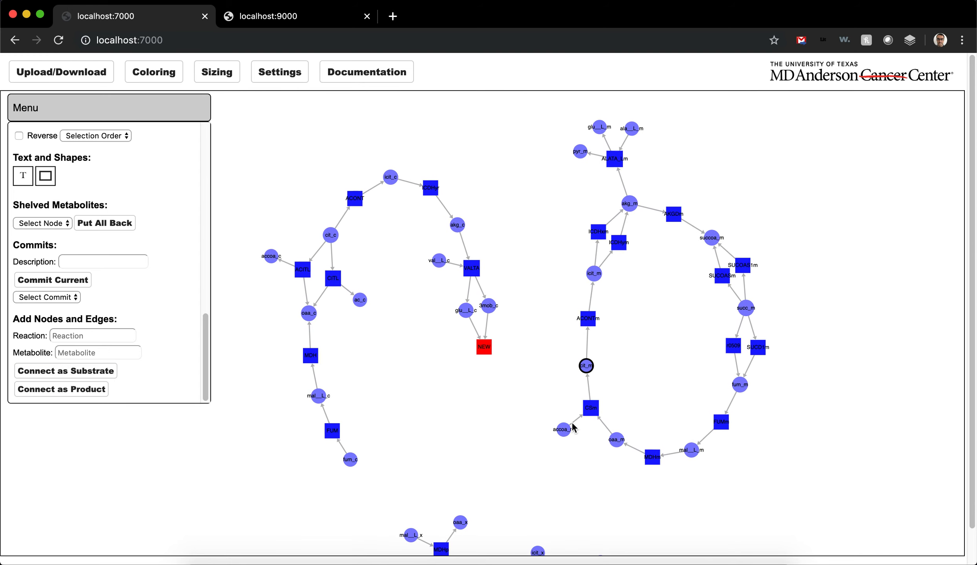
left_click(72, 390)
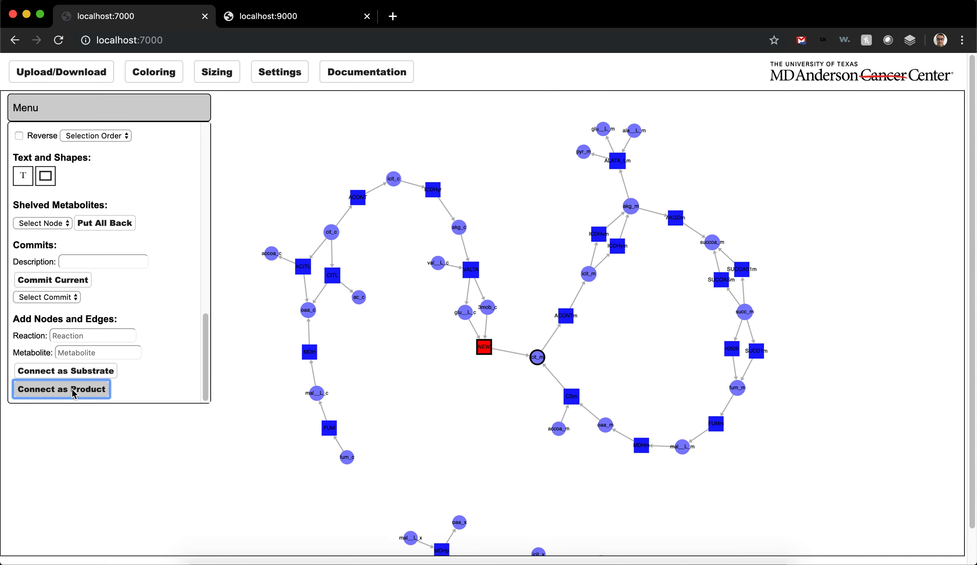
left_click(485, 347)
left_click(477, 387)
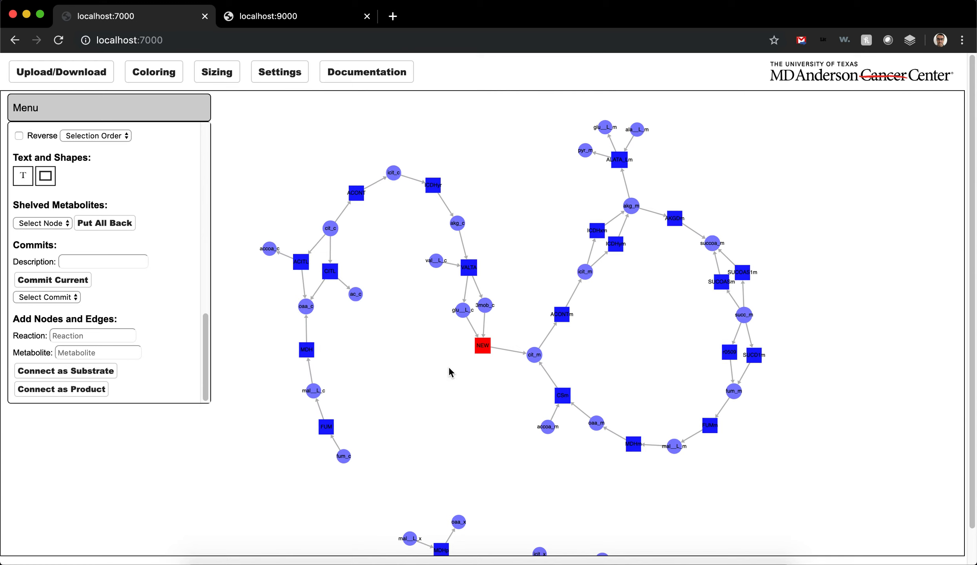
Edit the attributes of the NEW reaction and set its id to "NEW Reaction"
left_click(487, 351)
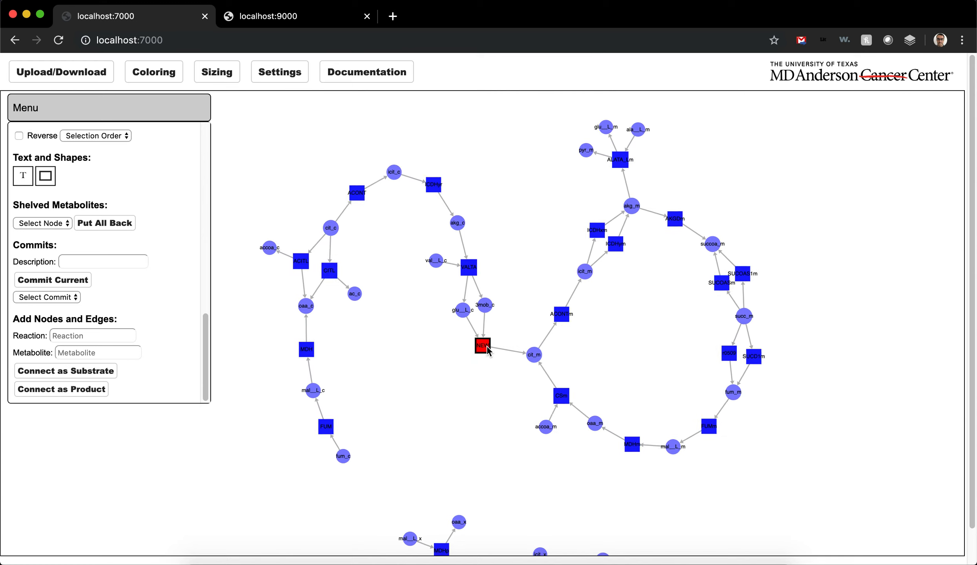
scroll(139, 300, "up", 10)
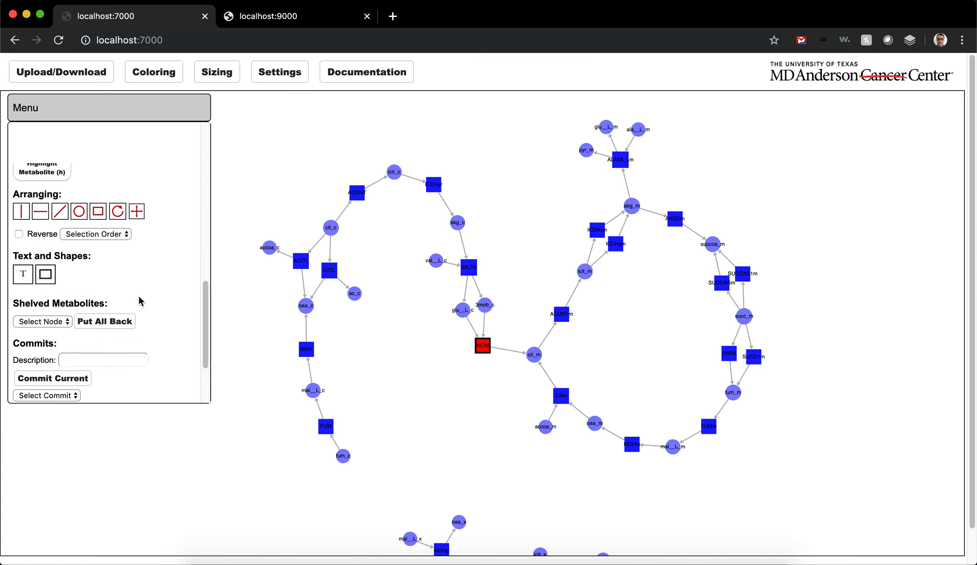
scroll(140, 300, "up", 4)
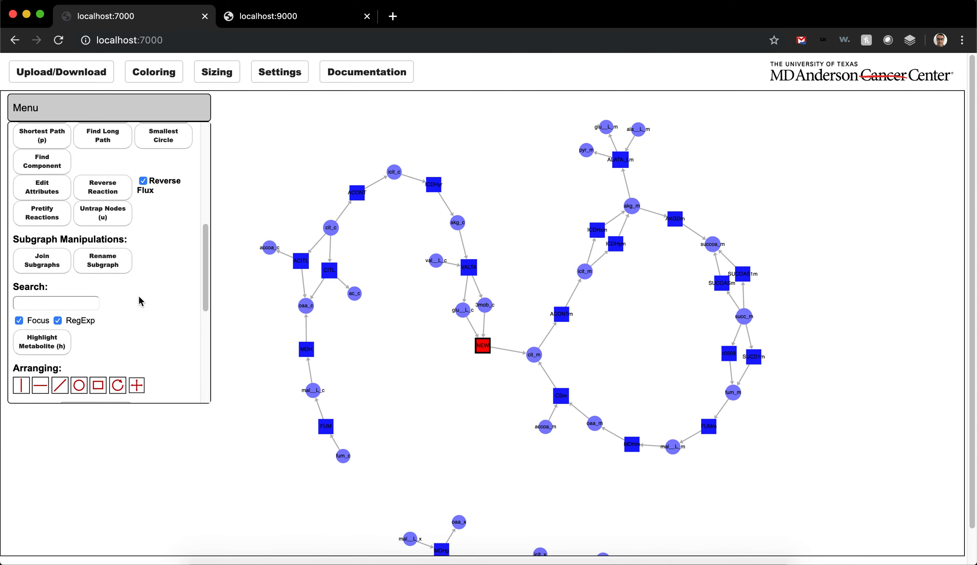
left_click(49, 219)
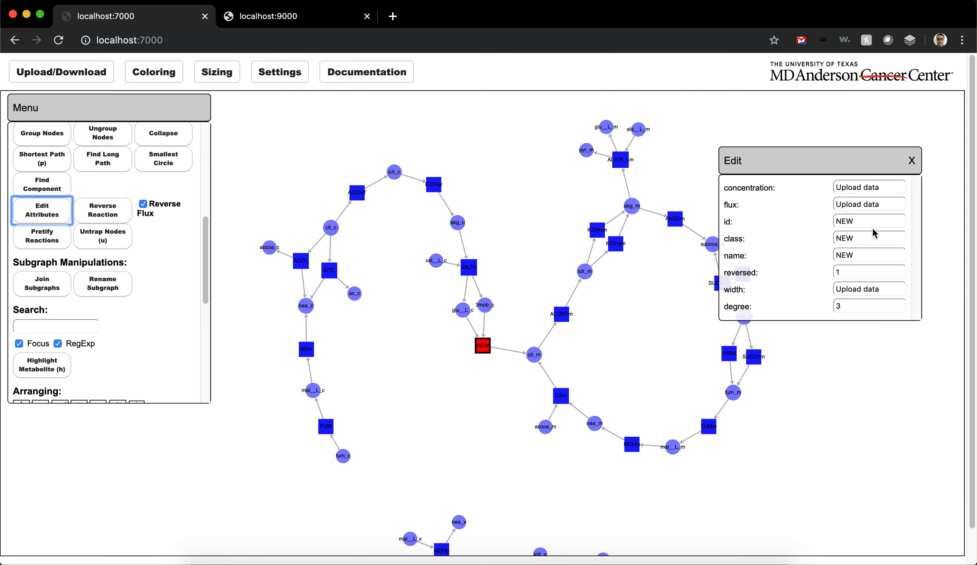
left_click(862, 222)
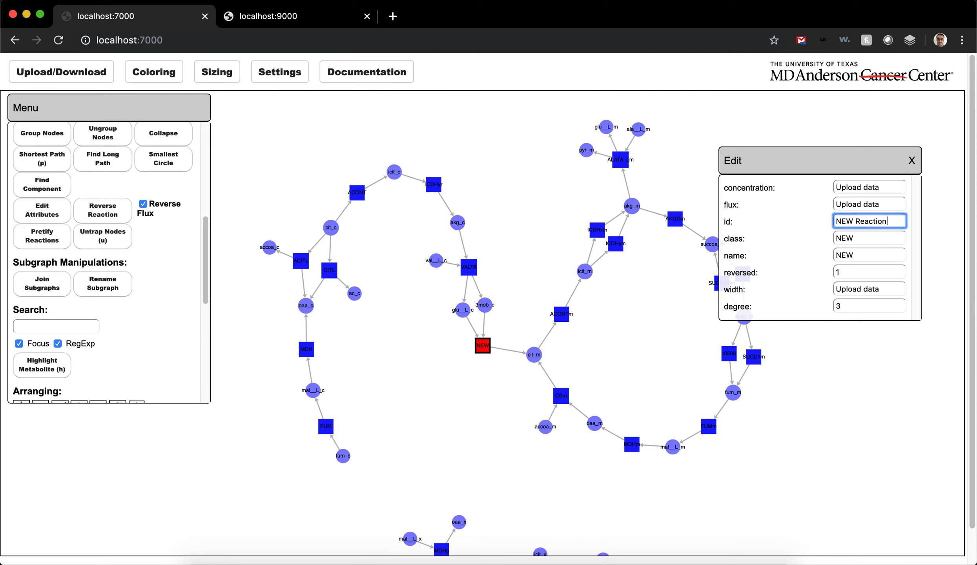
Set the added reaction's class to "NEW Reaction" and close the attribute editor
key("Tab")
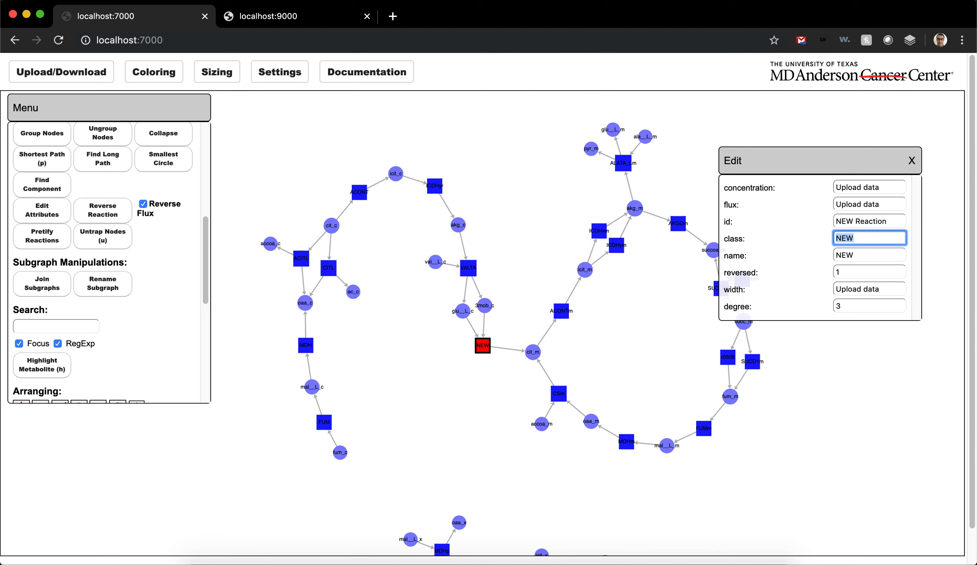
key("Right")
type("Reaciont")
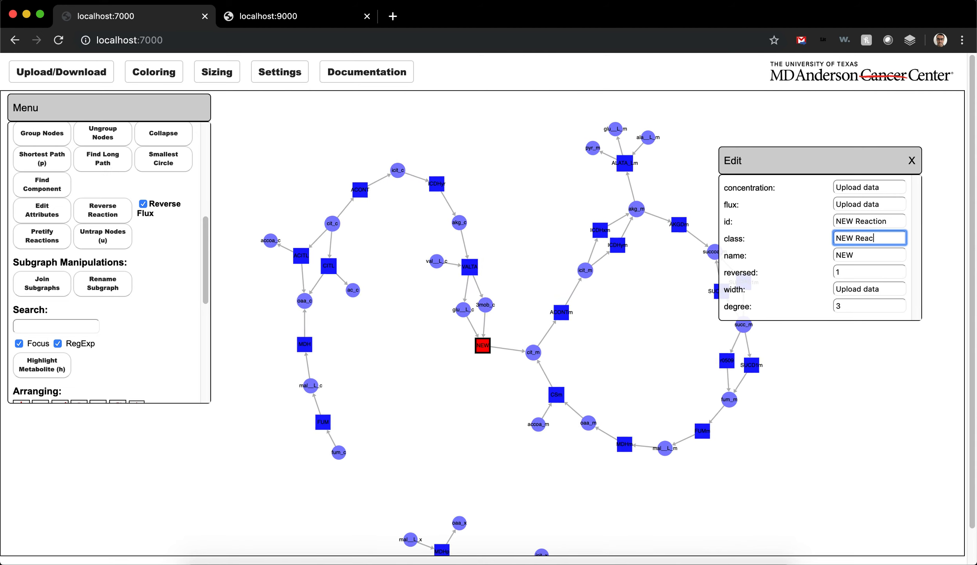
key("Return")
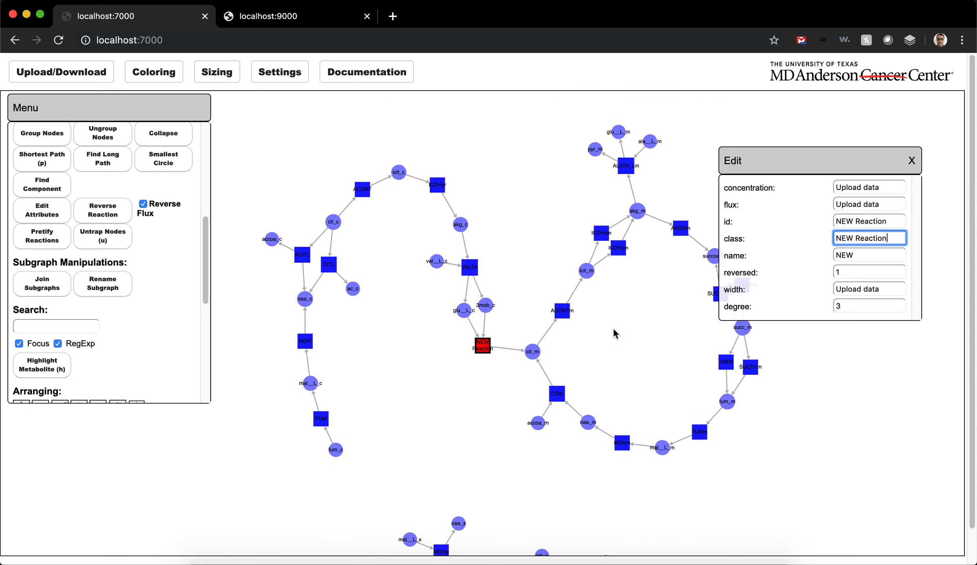
left_click(496, 370)
scroll(482, 353, "up", 5)
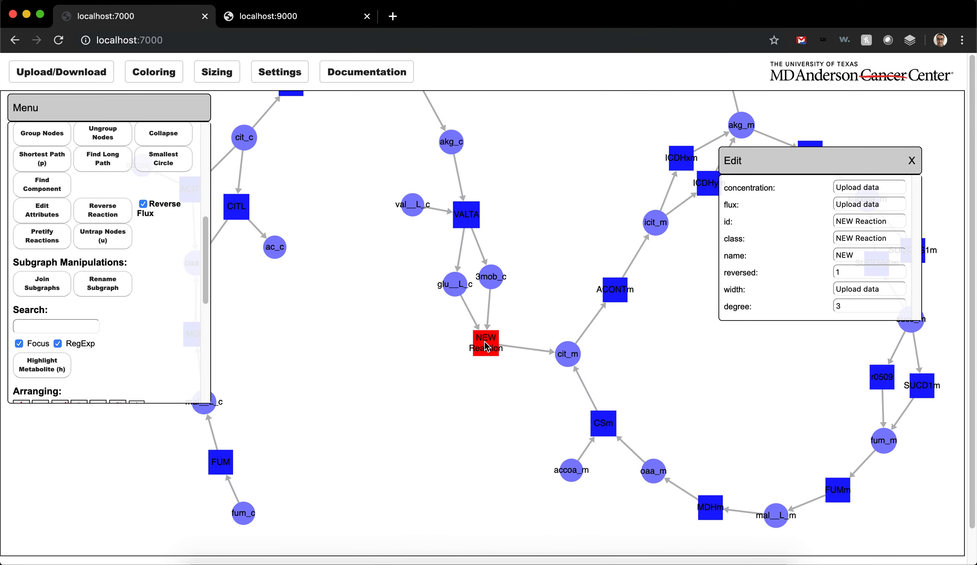
left_click(489, 348)
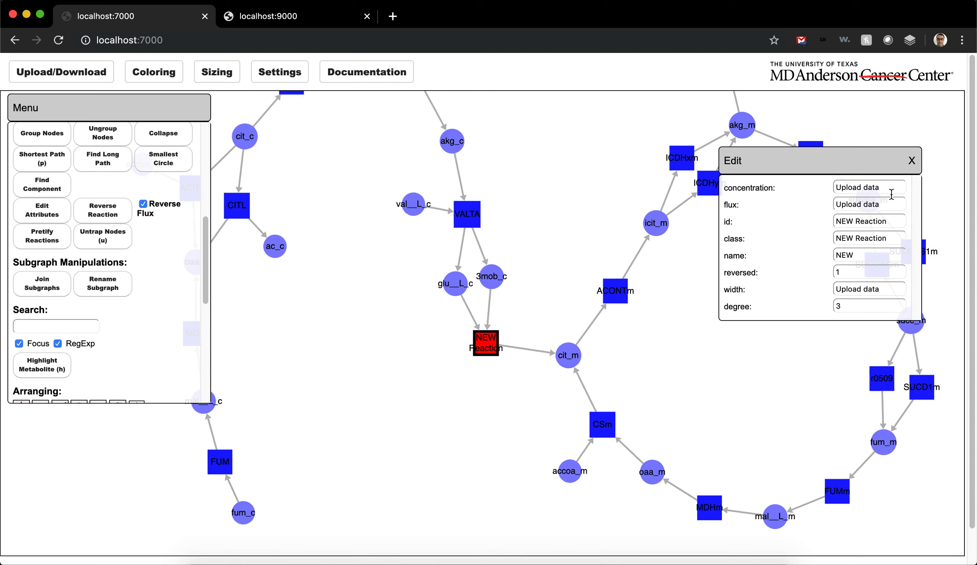
left_click(912, 162)
Isolate the ALATA_Lm reaction from the rest of the citric acid cycle graph
left_click_drag(785, 251, 638, 336)
scroll(659, 288, "down", 1)
left_click_drag(664, 195, 625, 326)
left_click(556, 285)
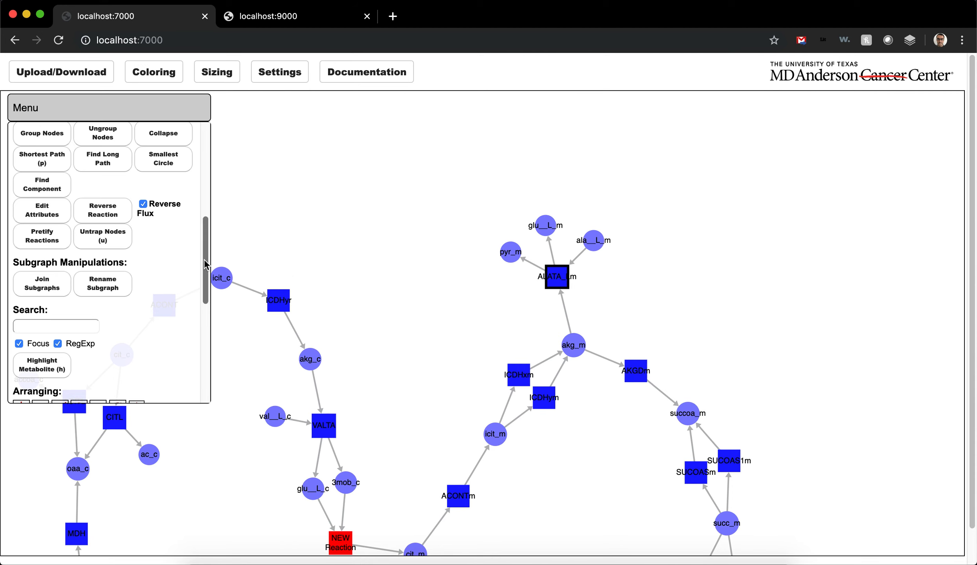
left_click_drag(206, 265, 218, 151)
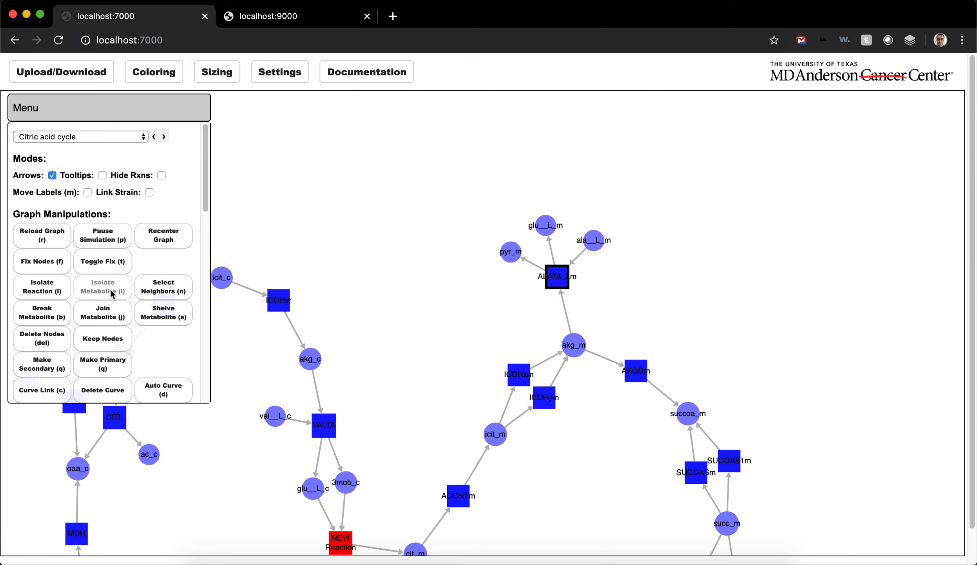
left_click(423, 282)
left_click(566, 275)
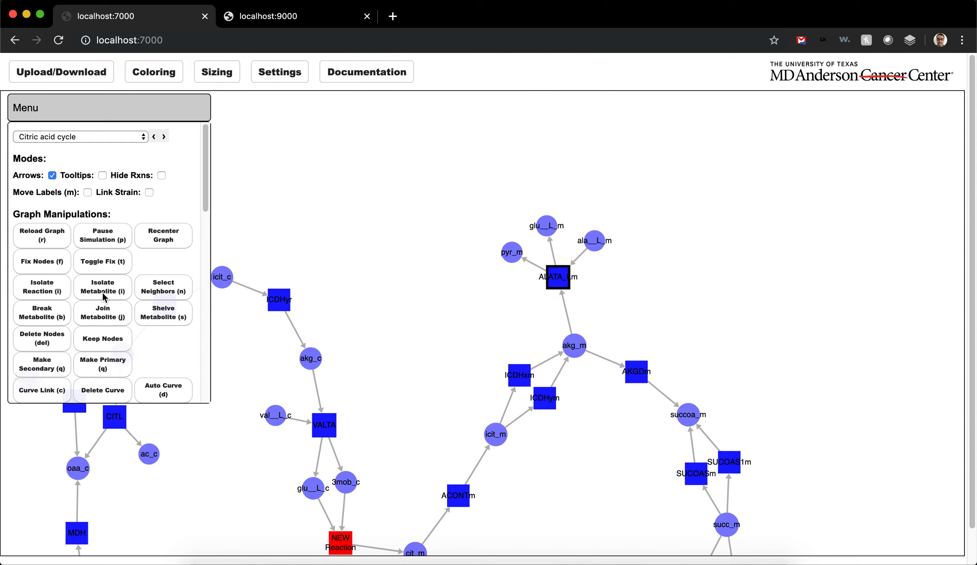
left_click(36, 292)
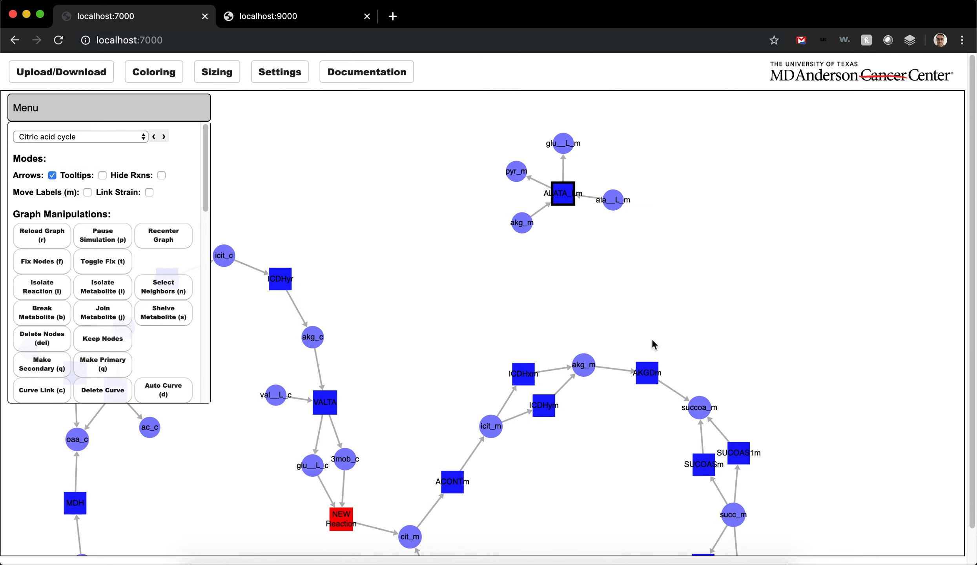
Isolate the VALTA reaction from the rest of the graph
left_click(649, 373)
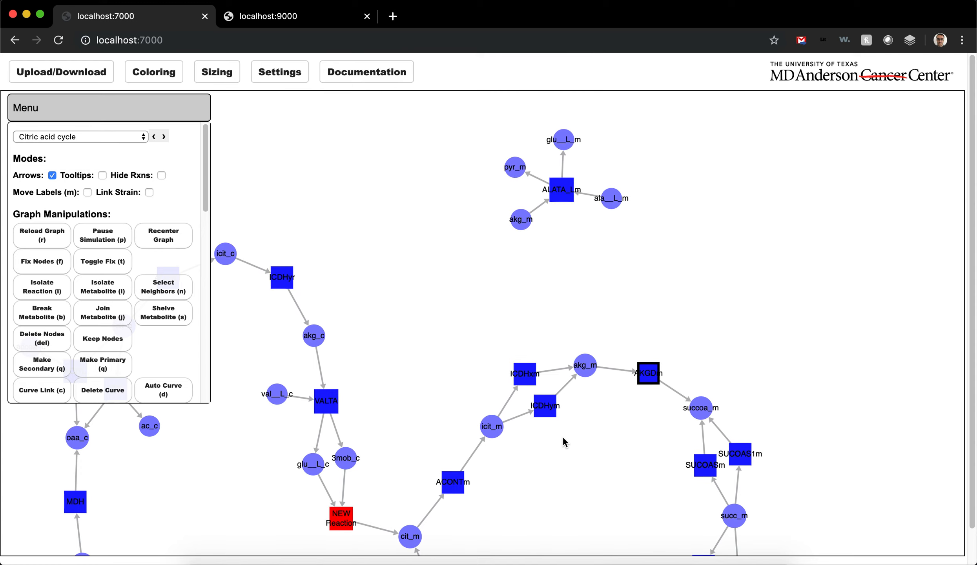
left_click(326, 400)
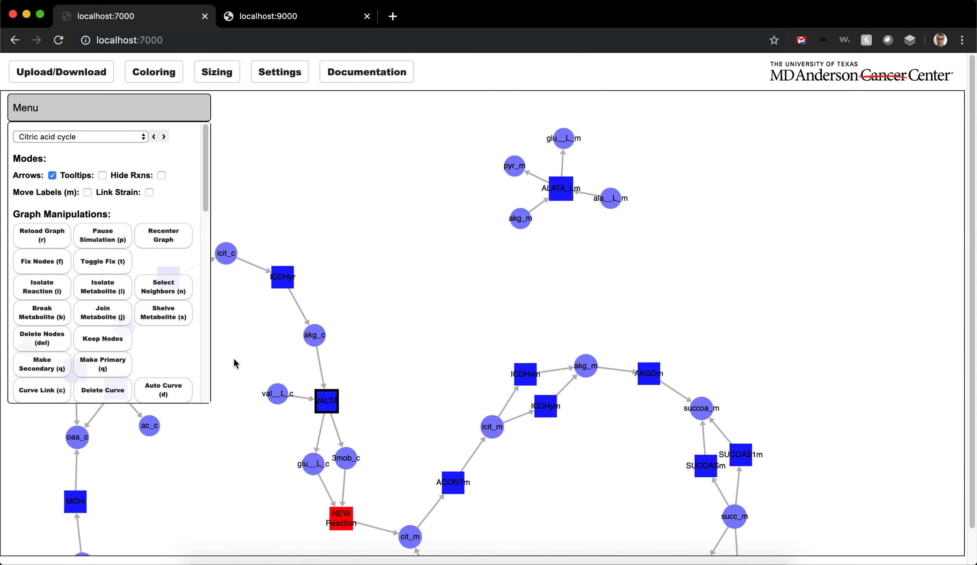
left_click(141, 323)
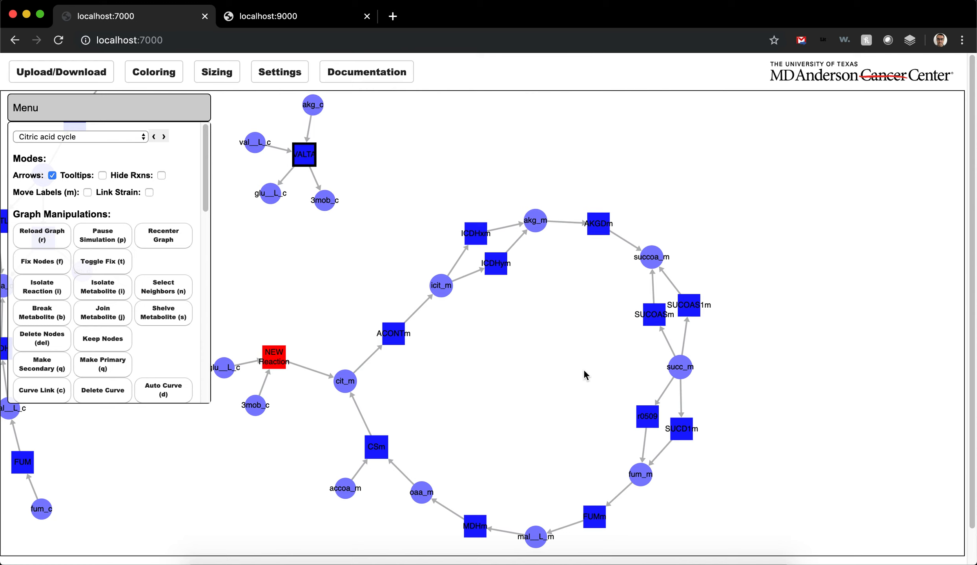
Fix the succ_m metabolite in place in the citric acid cycle graph
left_click(681, 372)
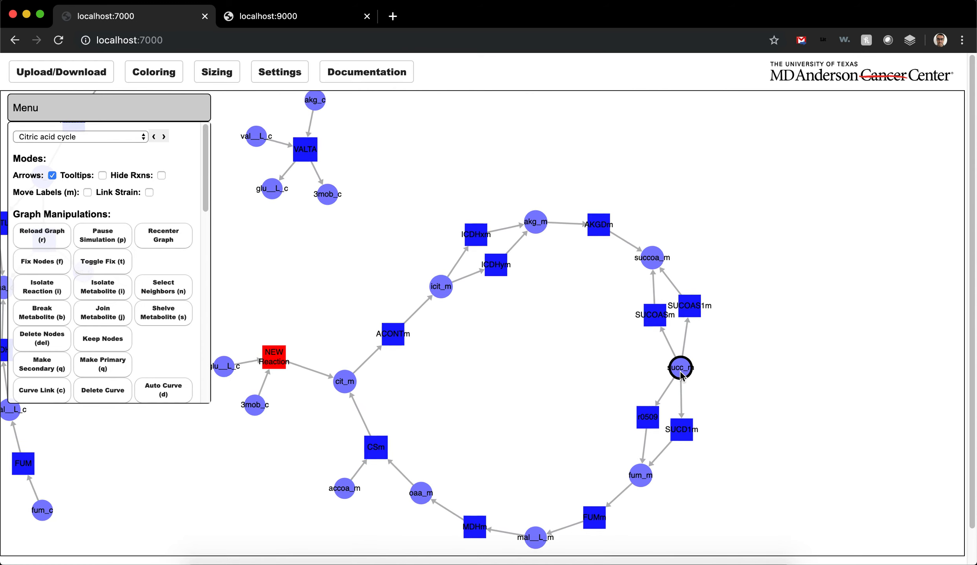
key("f")
left_click(728, 367)
Break the succ_m metabolite off for the SUCOASm and SUCOAS1m reactions and move the two succ_m nodes apart
left_click(688, 369)
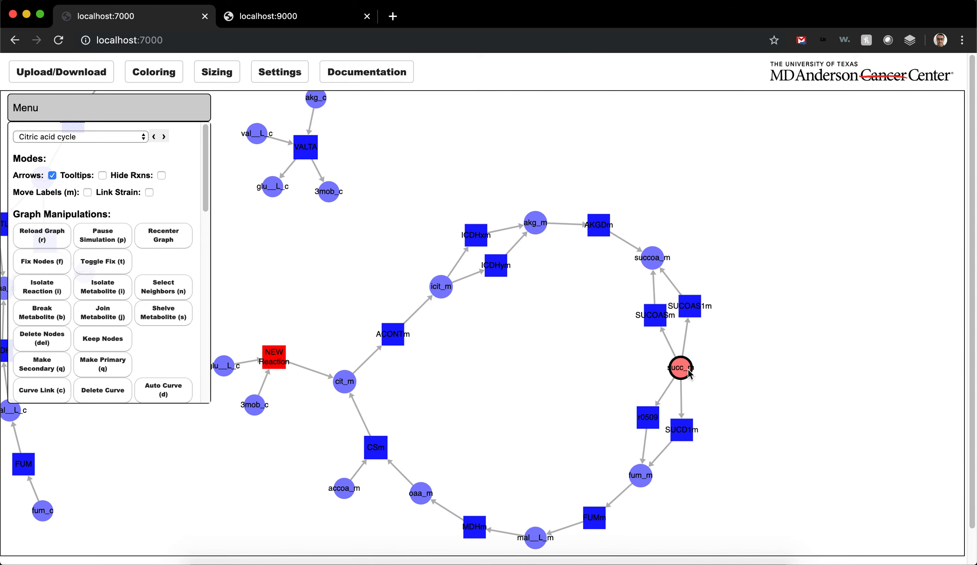
left_click(655, 316, "shift")
left_click(692, 308, "shift")
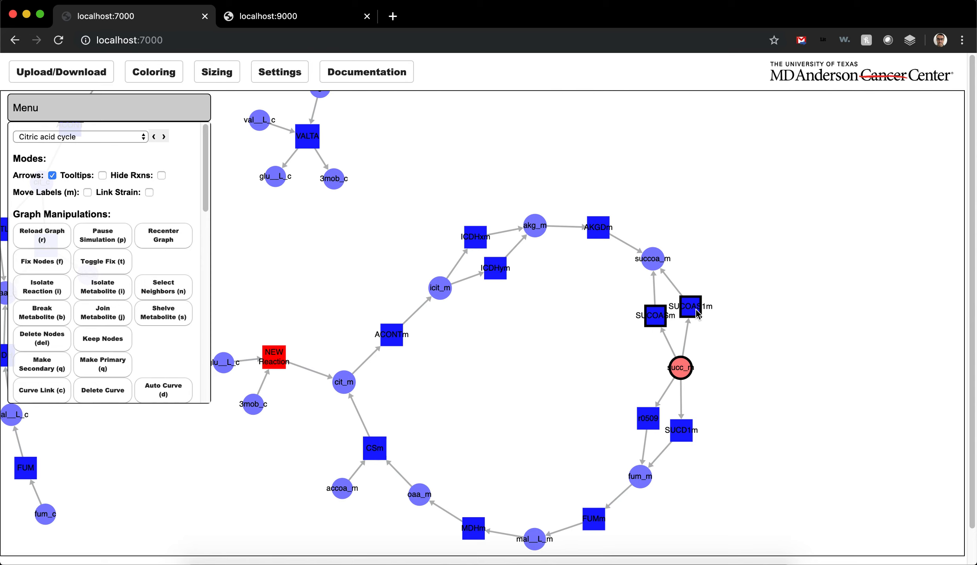
key("b")
left_click_drag(697, 385, 702, 342)
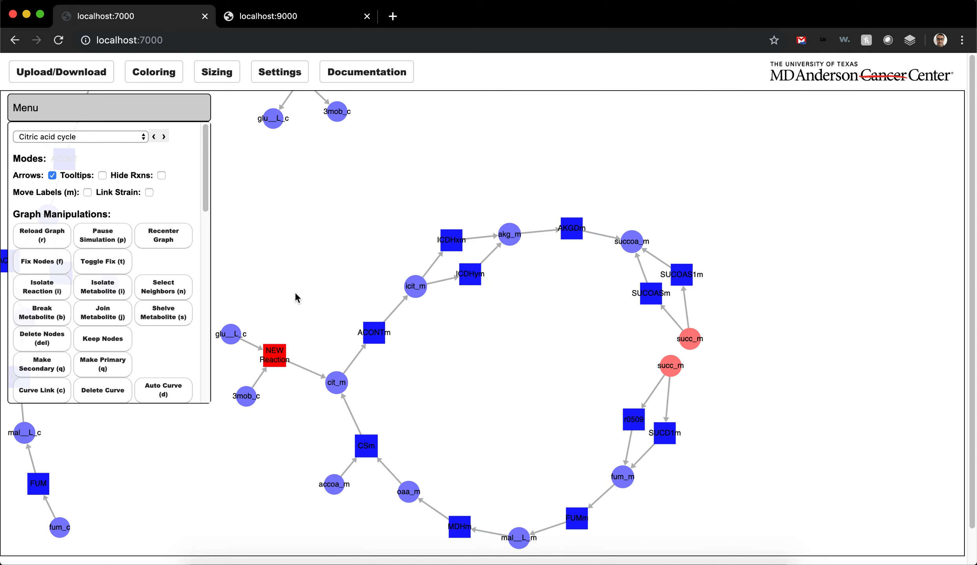
Put all shelved metabolites back into the graph
scroll(167, 301, "down", 5)
scroll(165, 301, "down", 10)
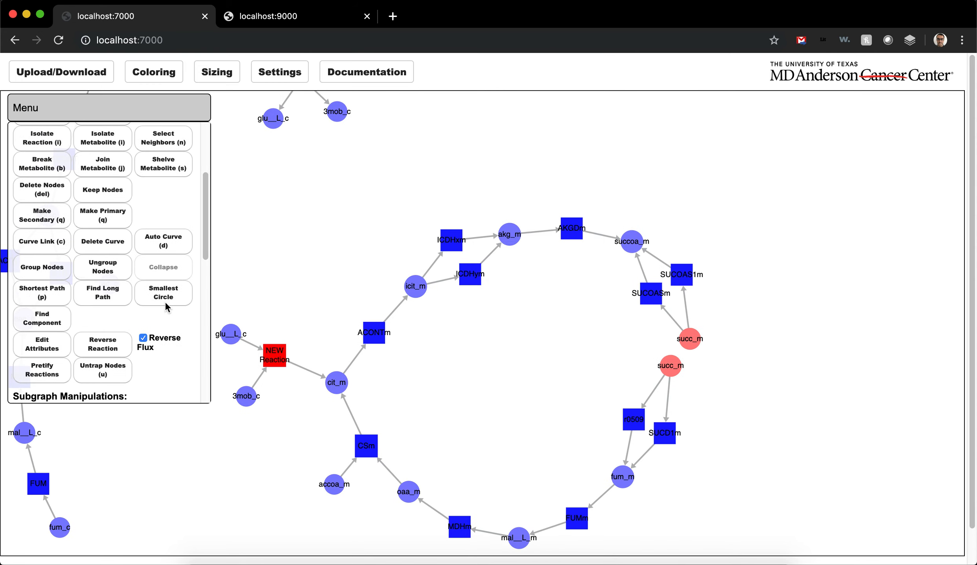
scroll(165, 301, "down", 1)
left_click(97, 328)
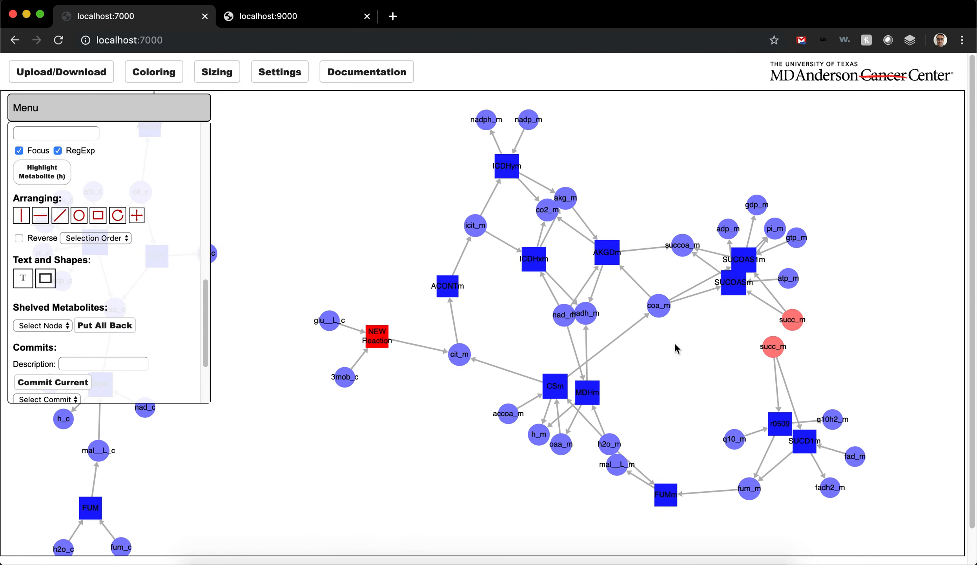
Break the shared nadh_m and nad_m metabolites into separate nodes for each connected reaction
scroll(418, 406, "down", 5)
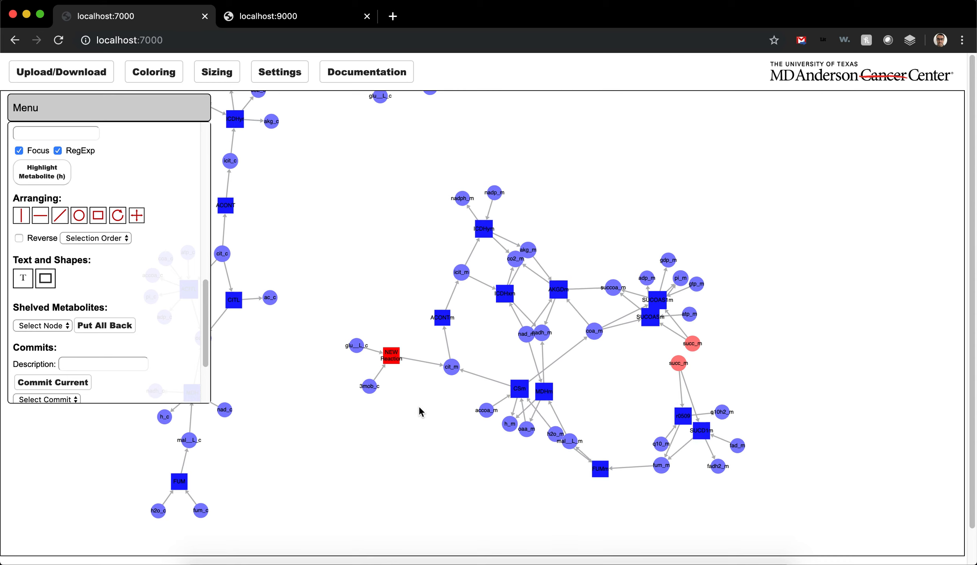
left_click_drag(428, 456, 353, 430)
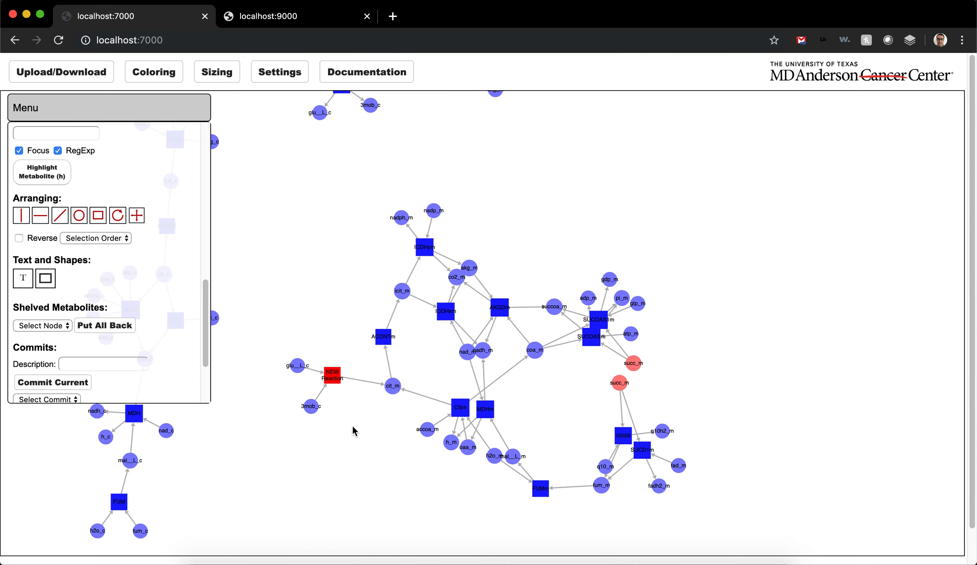
left_click(483, 349)
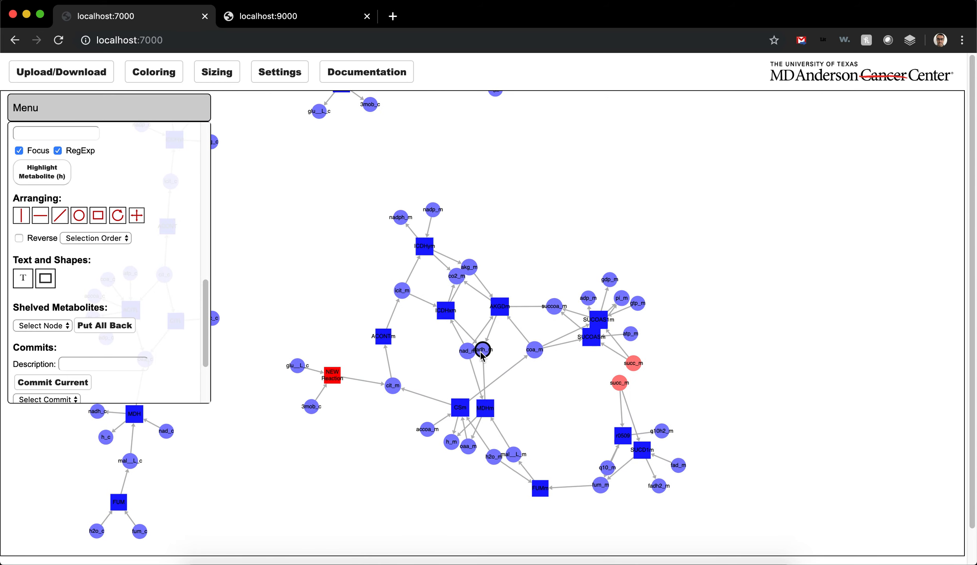
left_click(467, 353, "shift")
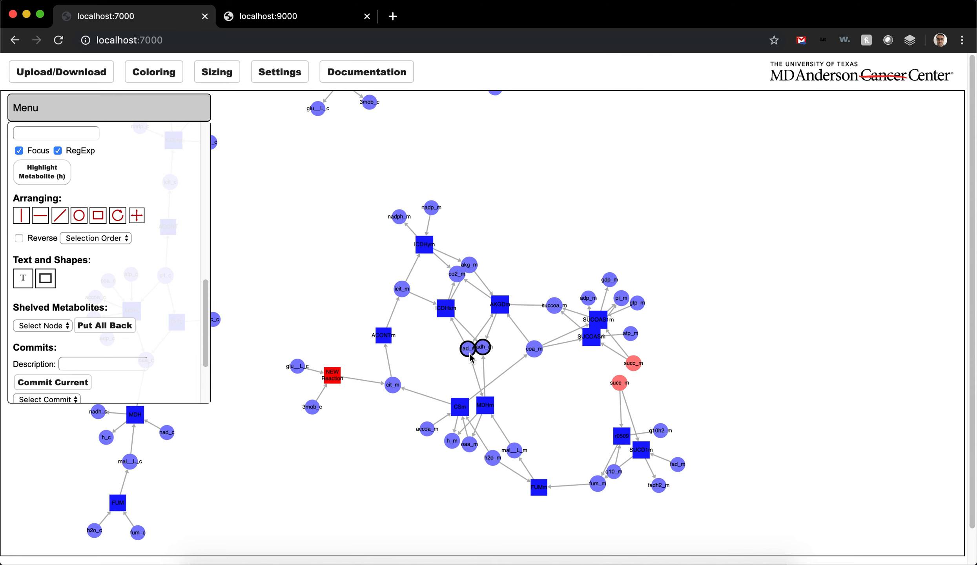
scroll(155, 276, "up", 10)
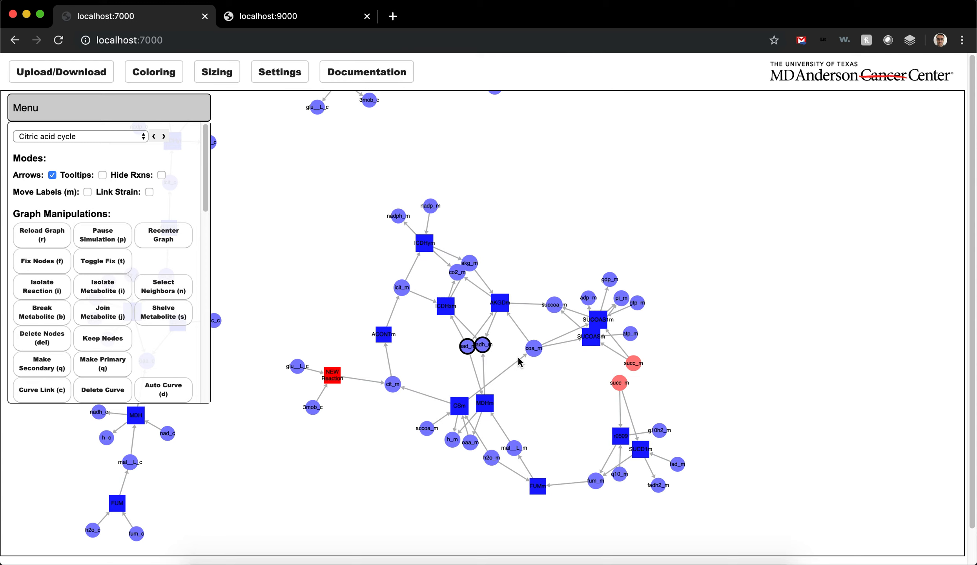
key("b")
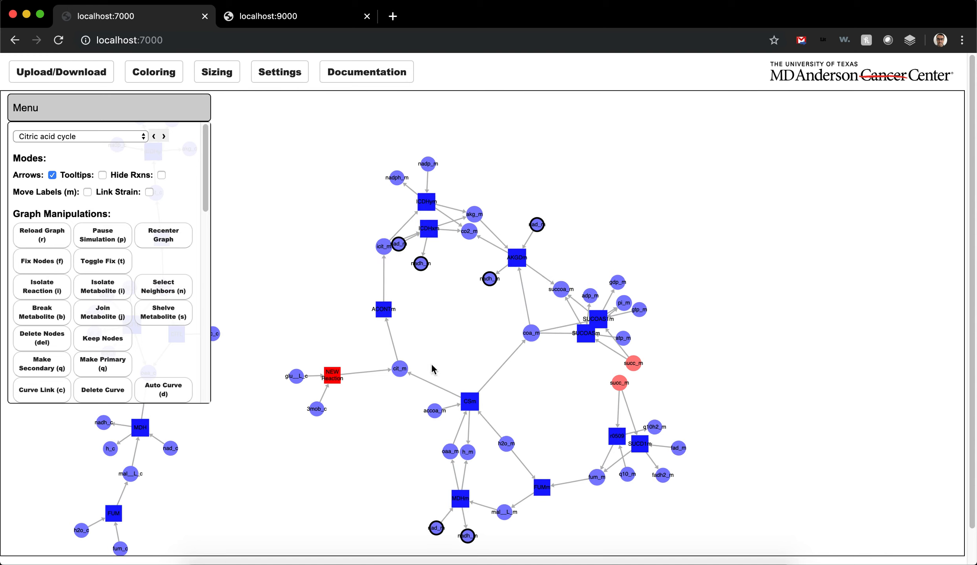
Delete the ACONTm and CSm reactions, along with the NEW Reaction and its leftover metabolites
left_click(419, 347)
left_click(385, 313)
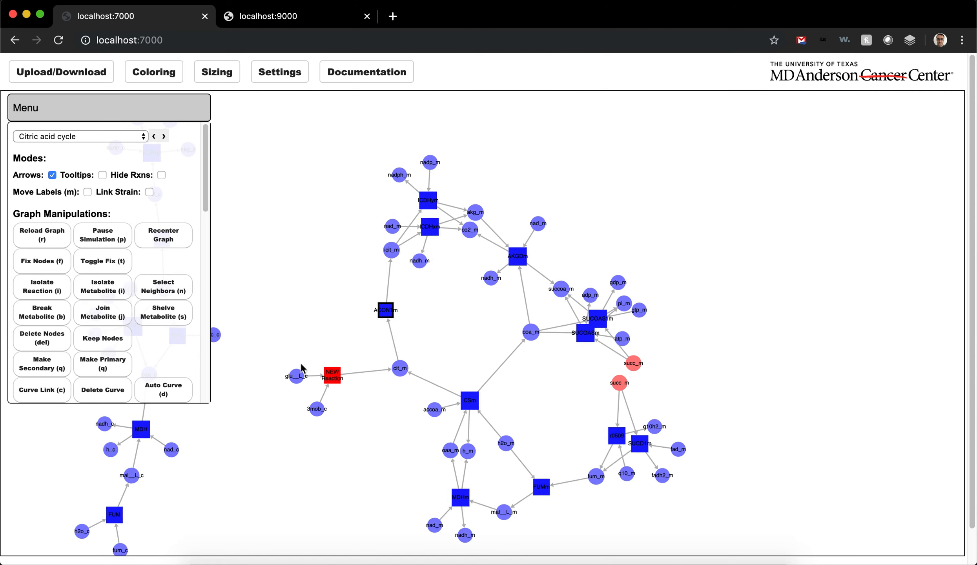
key("Delete")
left_click(469, 400)
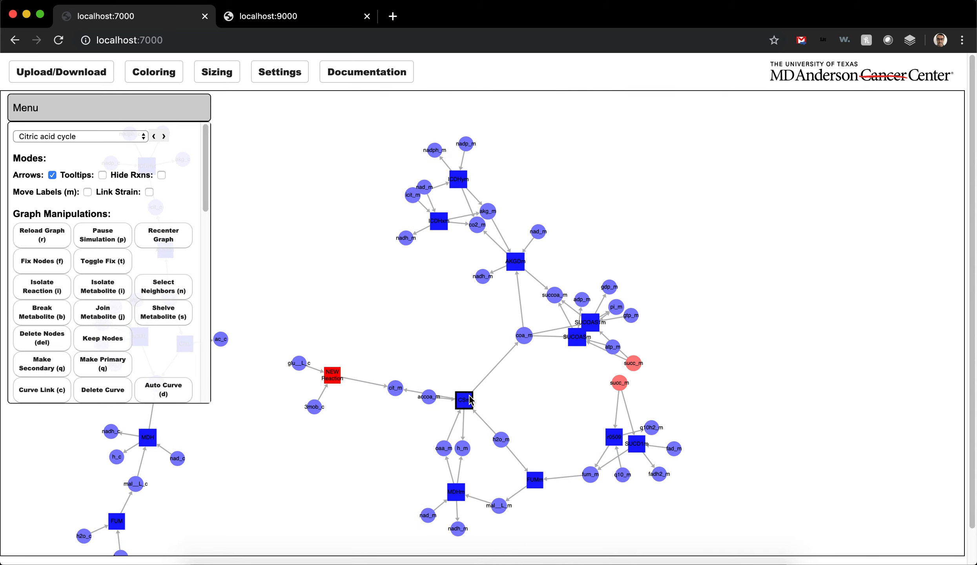
key("Delete")
left_click_drag(244, 346, 283, 309)
key("Delete")
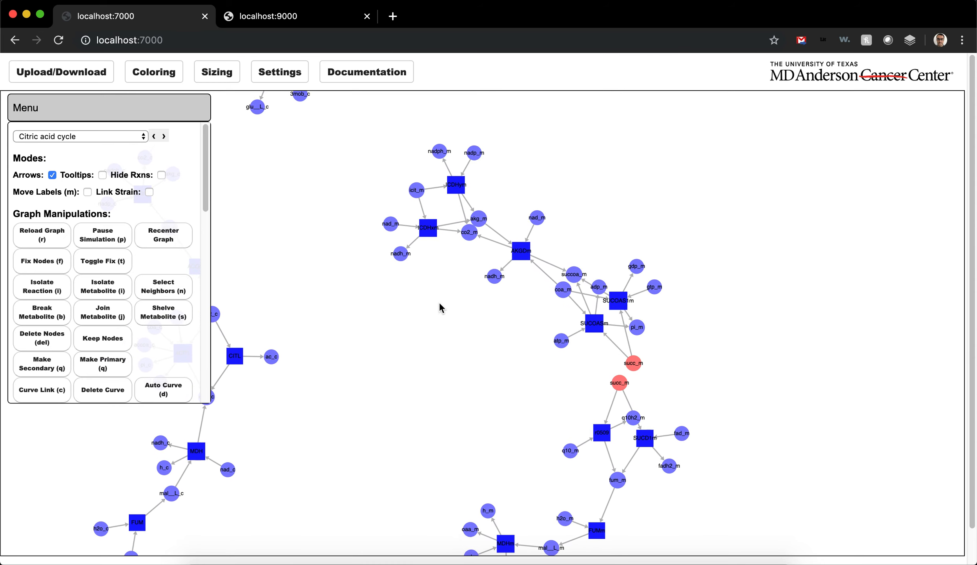
Join the two separate succ_m nodes into one metabolite and clear the selection
left_click(616, 381)
left_click(632, 363, "shift")
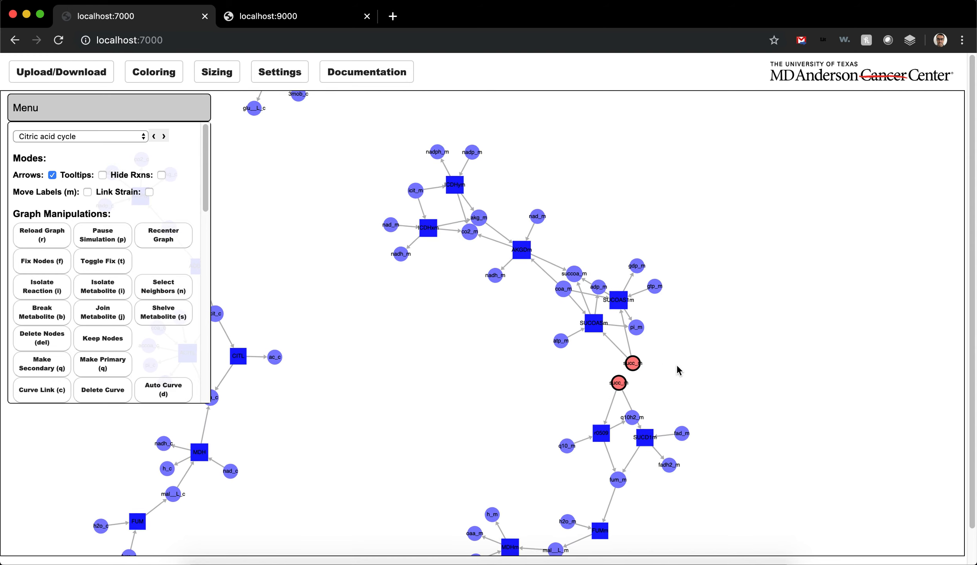
key("j")
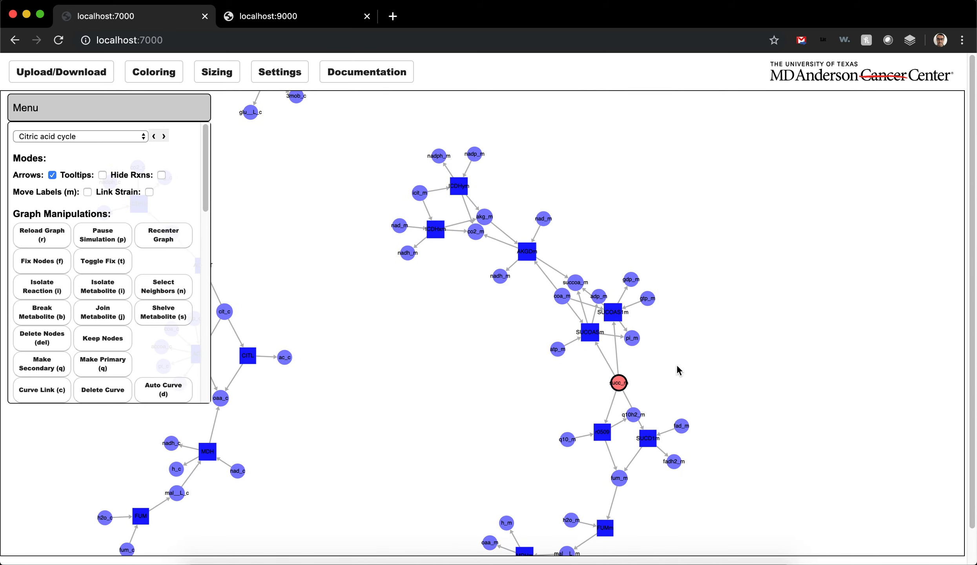
left_click(677, 366)
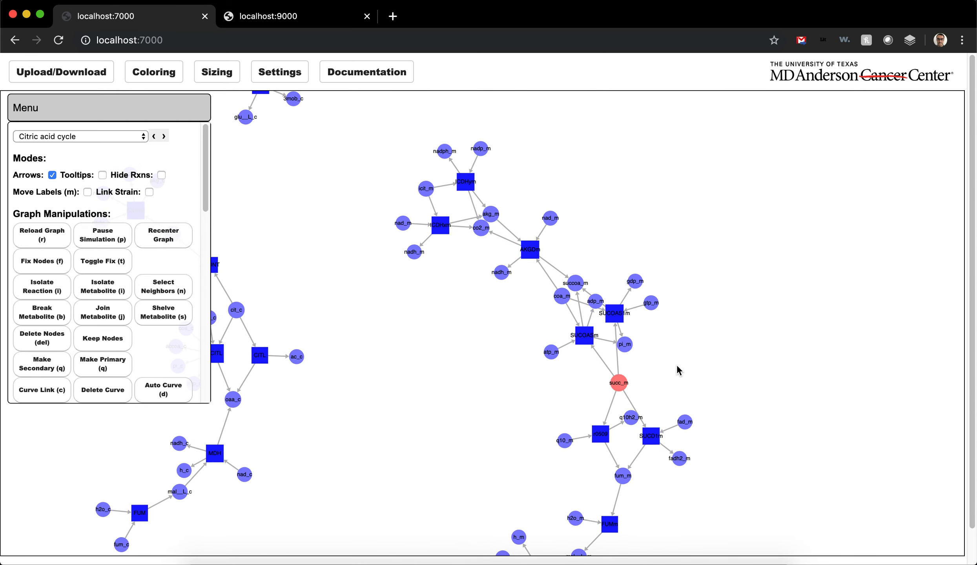
scroll(162, 301, "down", 6)
scroll(162, 302, "down", 3)
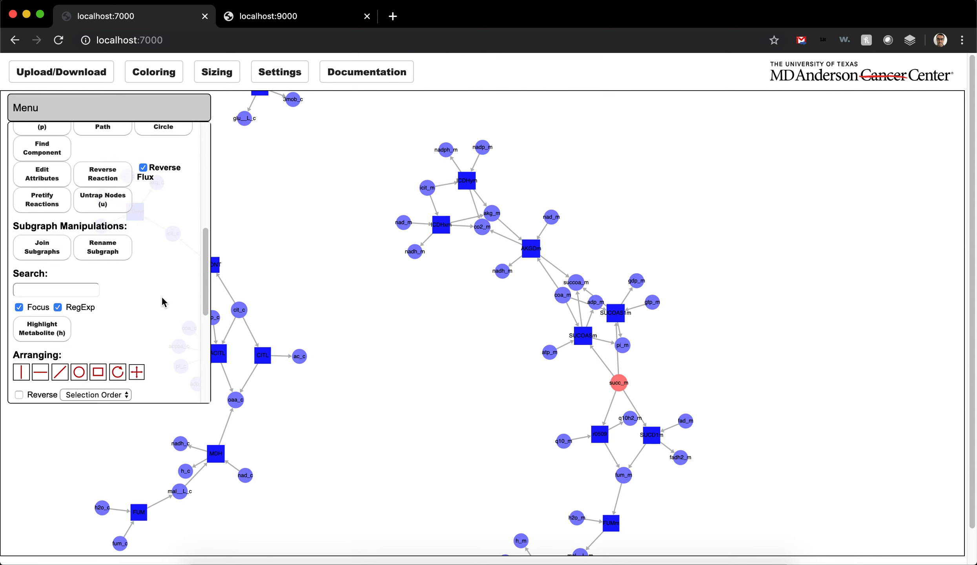